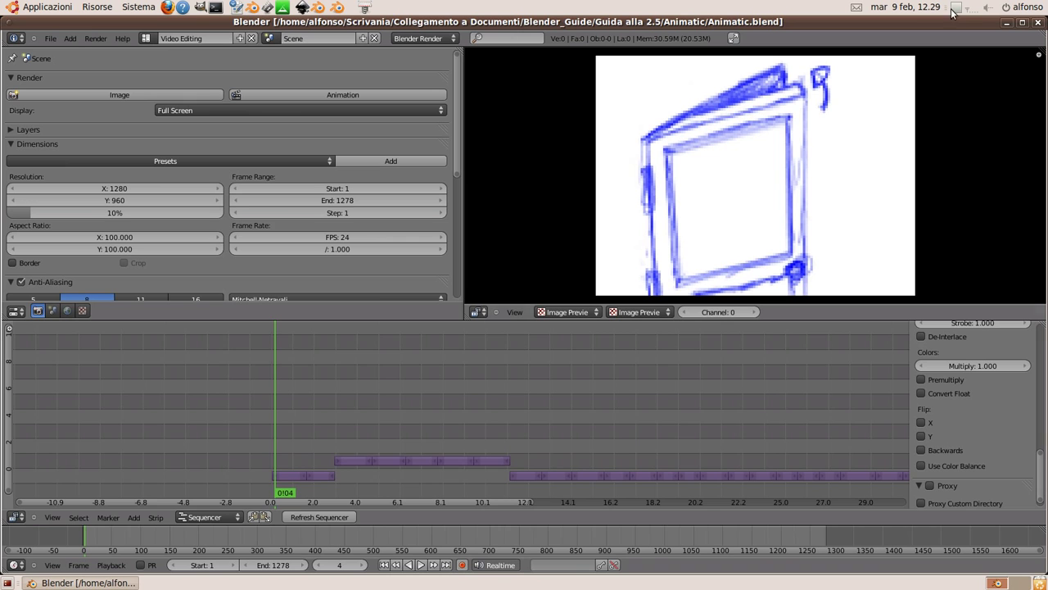
Step: Play the animatic from its start through to the end, then stop playback
{"action": "middle_click_drag", "start_coordinate": [574, 460], "coordinate": [421, 409]}
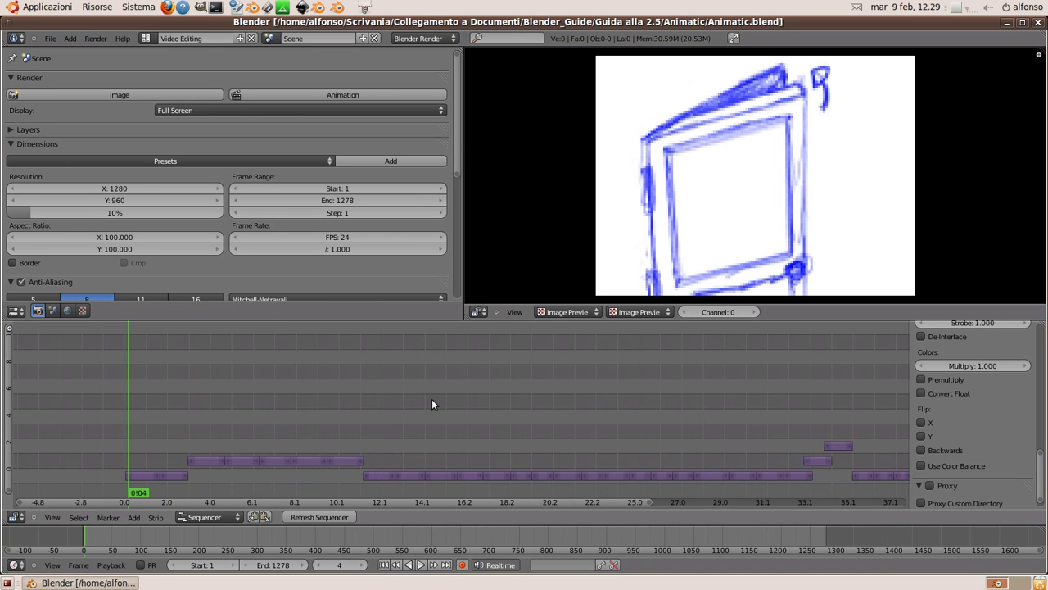
{"action": "left_click", "coordinate": [424, 568]}
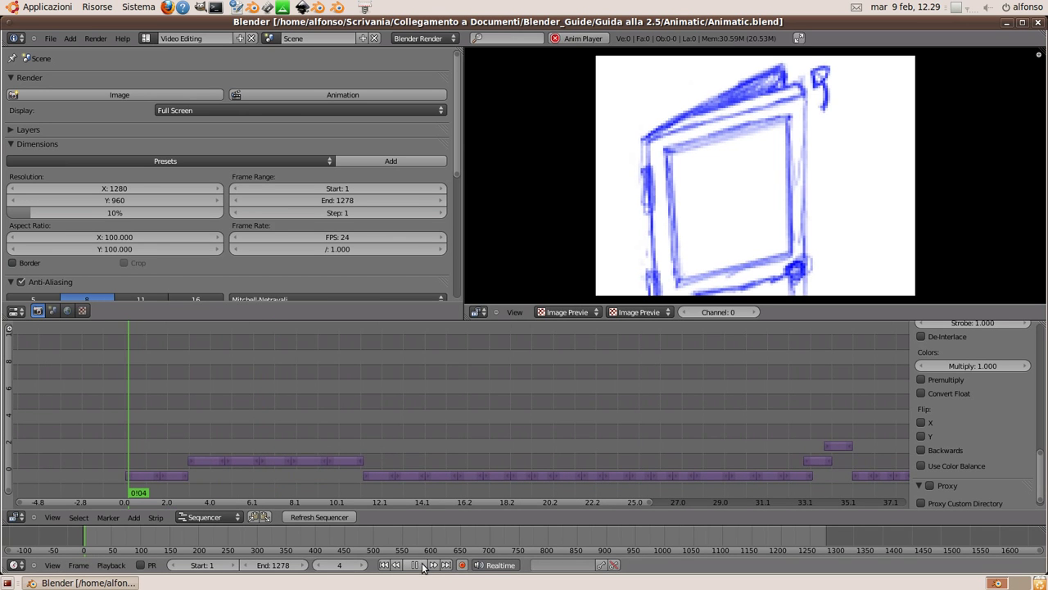
{"action": "middle_click_drag", "start_coordinate": [601, 451], "coordinate": [524, 443]}
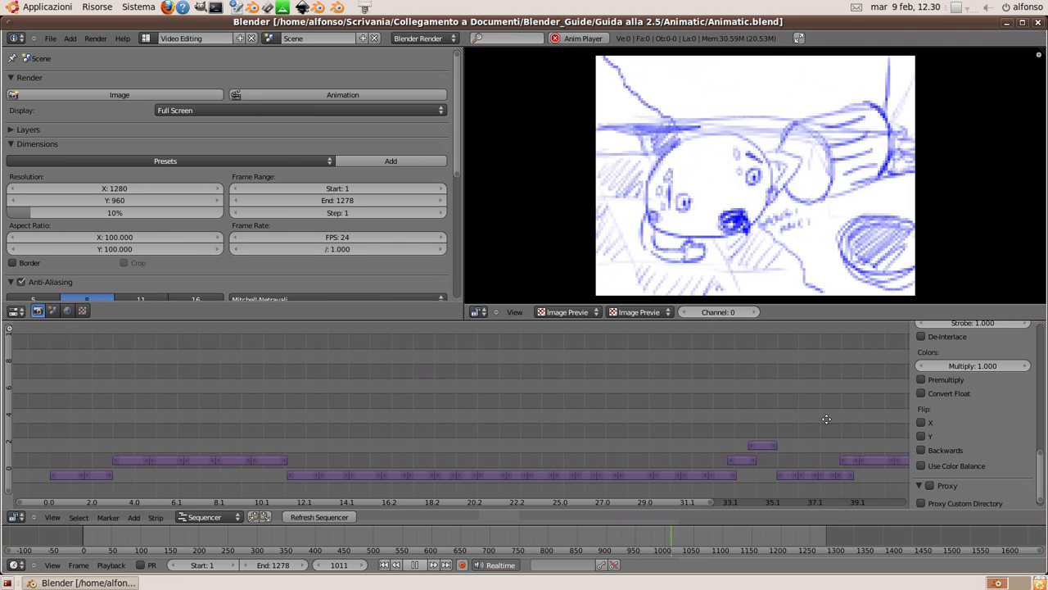
{"action": "scroll", "coordinate": [474, 418], "scroll_direction": "down", "scroll_amount": 5, "text": "ctrl"}
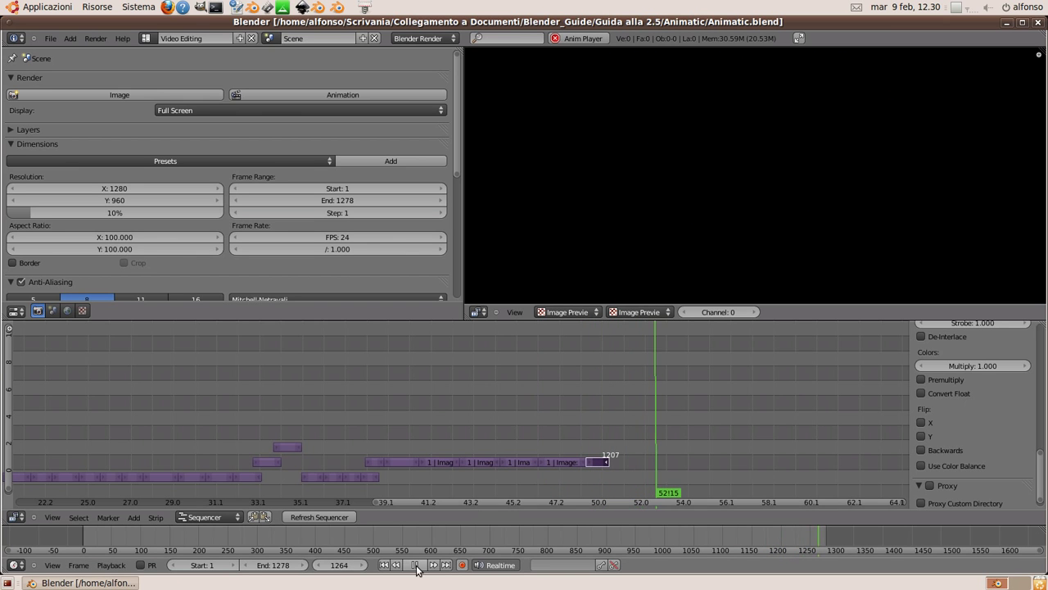
{"action": "key", "text": "alt+a"}
Step: Replay the animatic from frame 145, pause, and park at frame 434 on the ovals sketch
{"action": "middle_click_drag", "start_coordinate": [354, 435], "coordinate": [845, 418]}
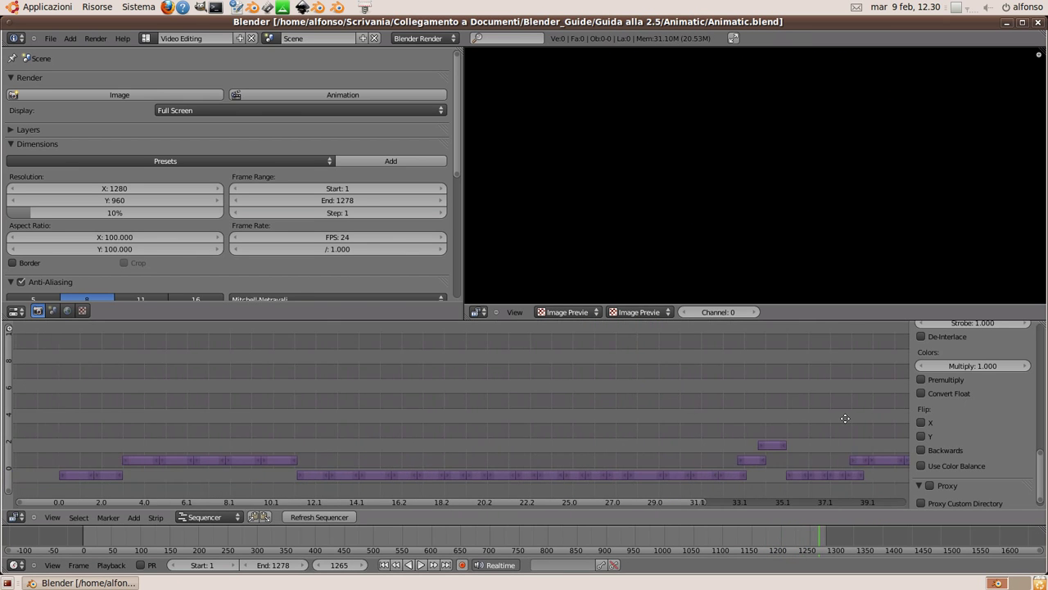
{"action": "left_click", "coordinate": [183, 427]}
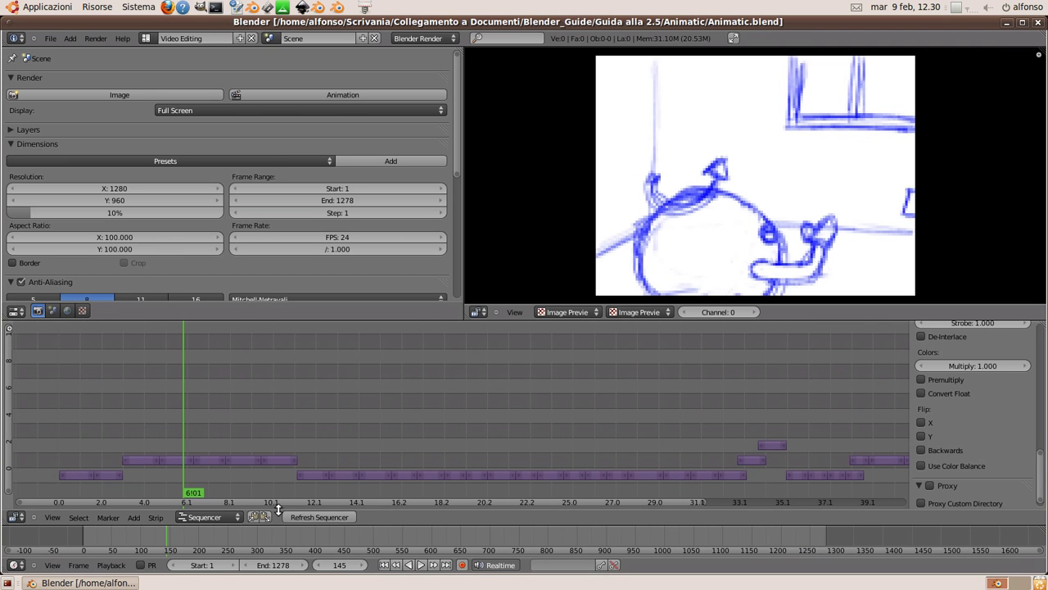
{"action": "left_click", "coordinate": [426, 565]}
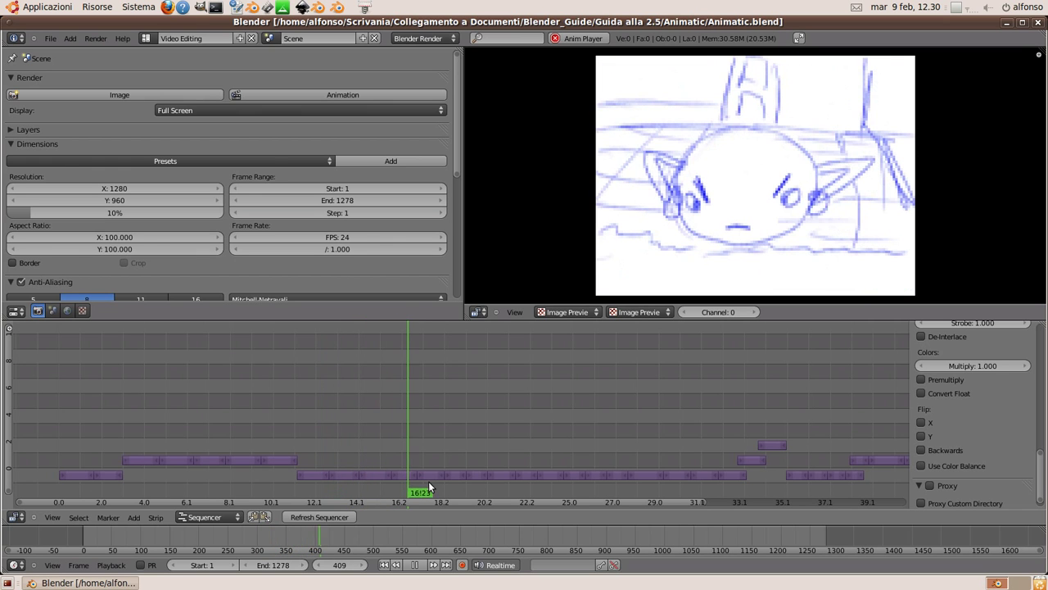
{"action": "left_click", "coordinate": [418, 565]}
{"action": "left_click_drag", "start_coordinate": [460, 440], "coordinate": [430, 442]}
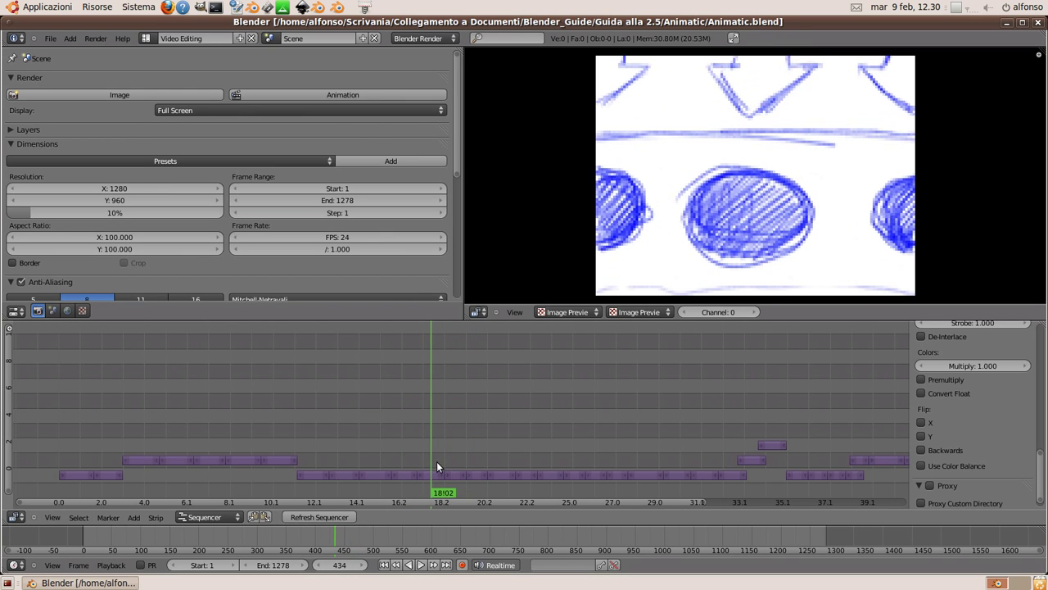
Step: Slide the short strip ending at the current frame later along the timeline
{"action": "key", "text": "a"}
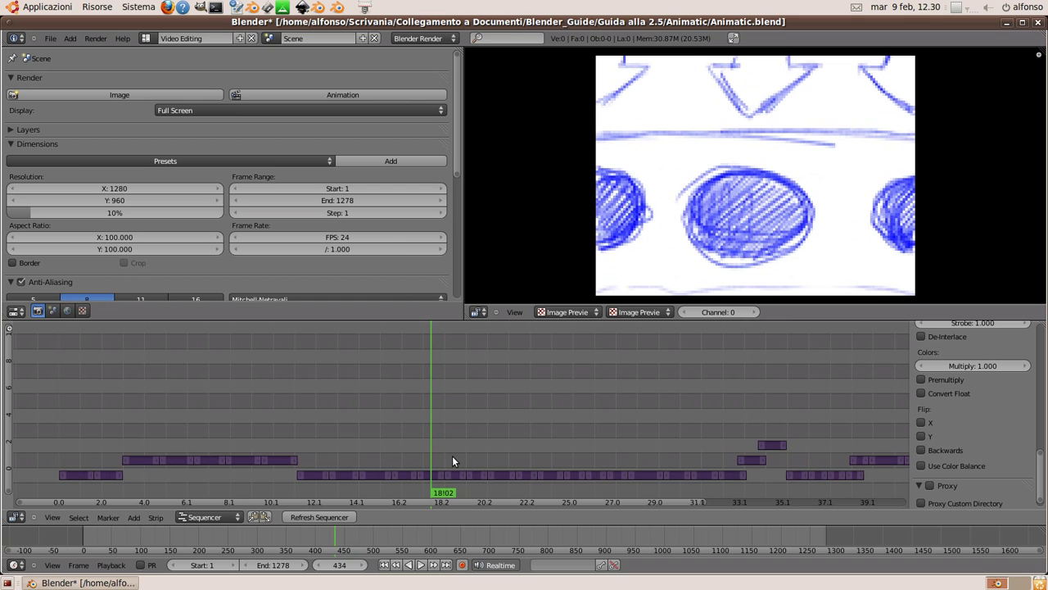
{"action": "key", "text": "b"}
{"action": "mouse_move", "coordinate": [40, 427]}
{"action": "left_mouse_down"}
{"action": "mouse_move", "coordinate": [221, 479]}
{"action": "mouse_move", "coordinate": [412, 495]}
{"action": "left_mouse_up"}
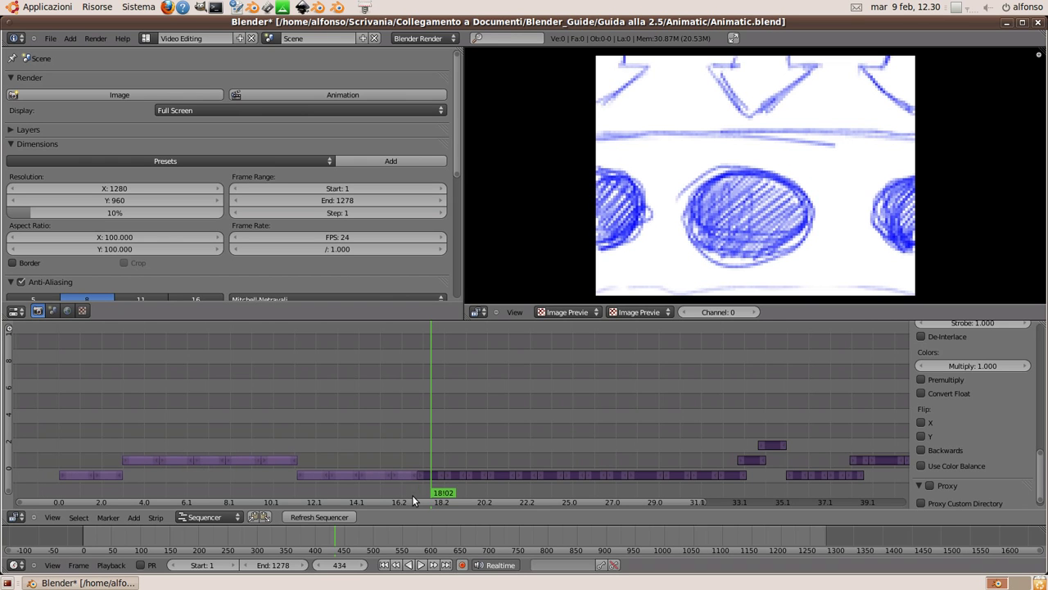
{"action": "right_click", "coordinate": [442, 473]}
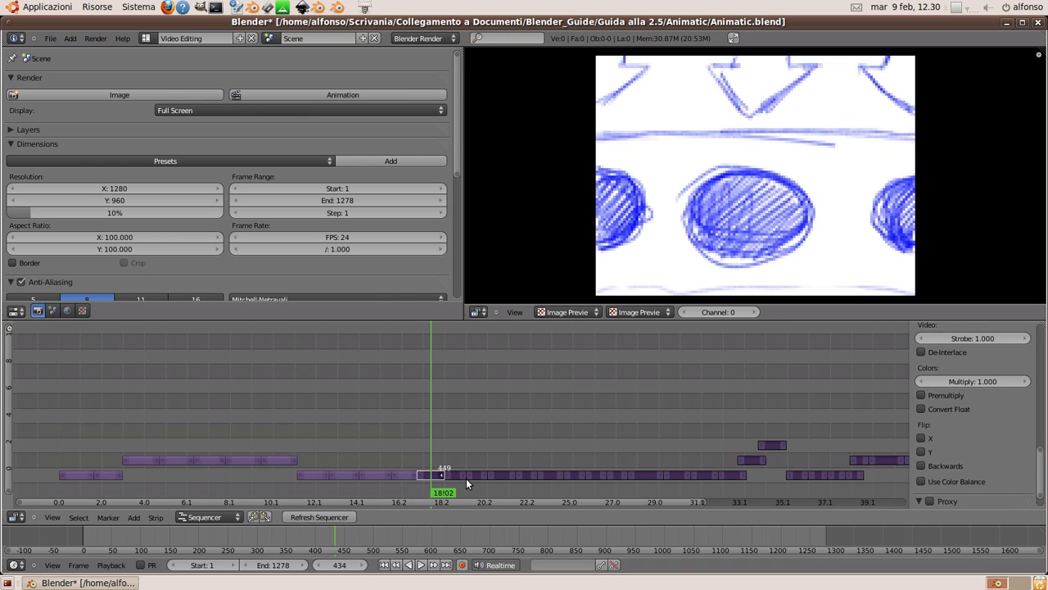
{"action": "key", "text": "g"}
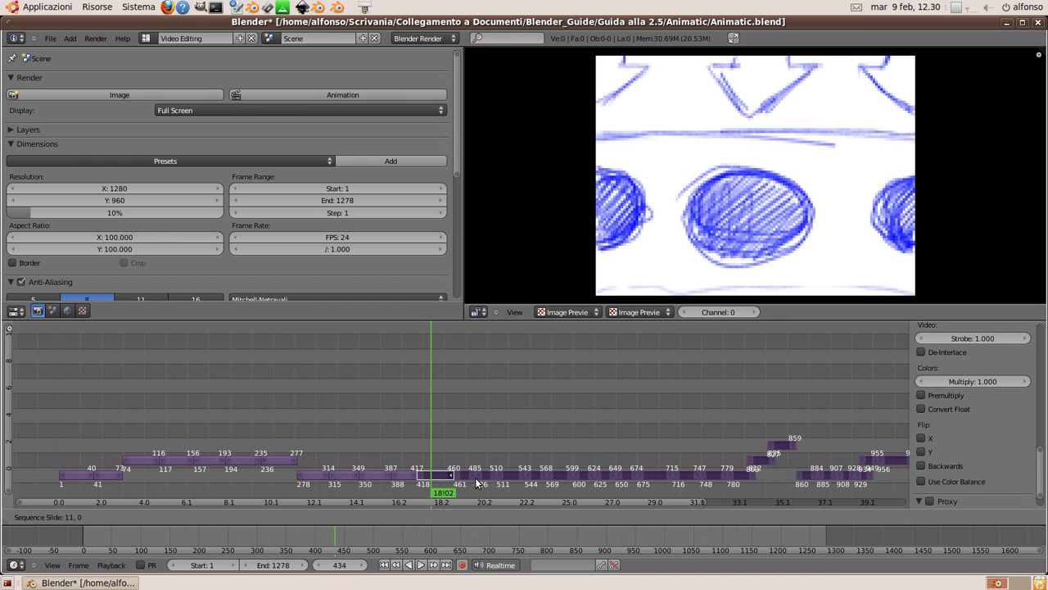
{"action": "left_click", "coordinate": [476, 482]}
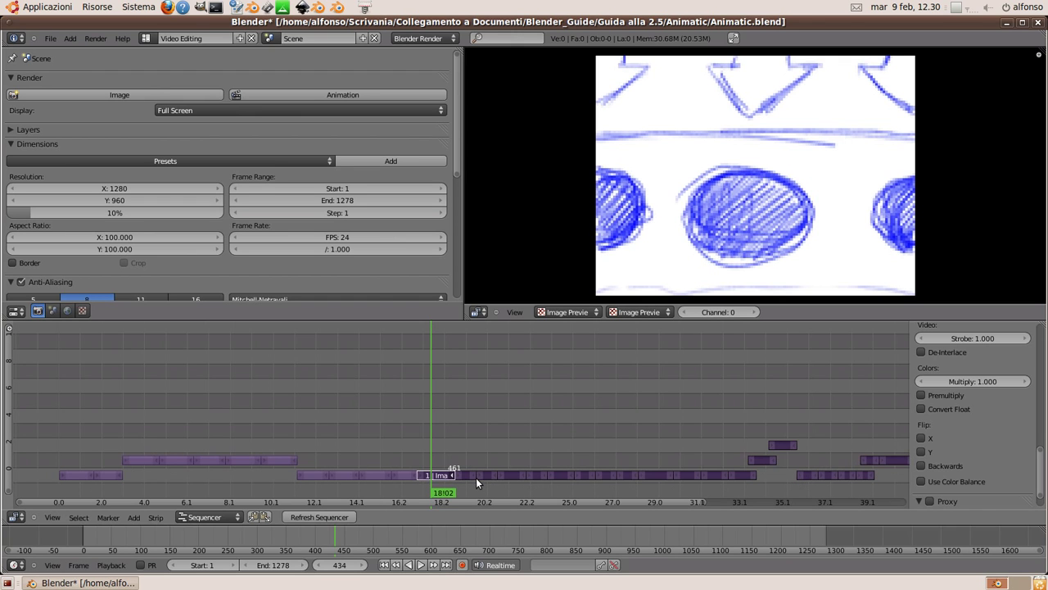
Step: Slide the image strip after frame 408 to start at frame 426, then return to frame 373
{"action": "left_click", "coordinate": [409, 456]}
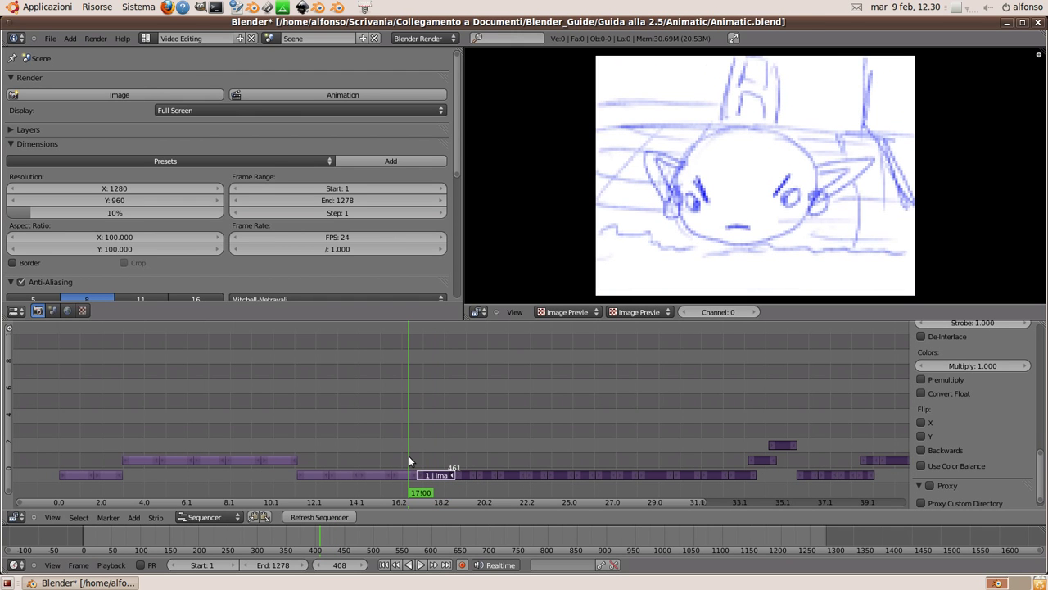
{"action": "left_click", "coordinate": [415, 475]}
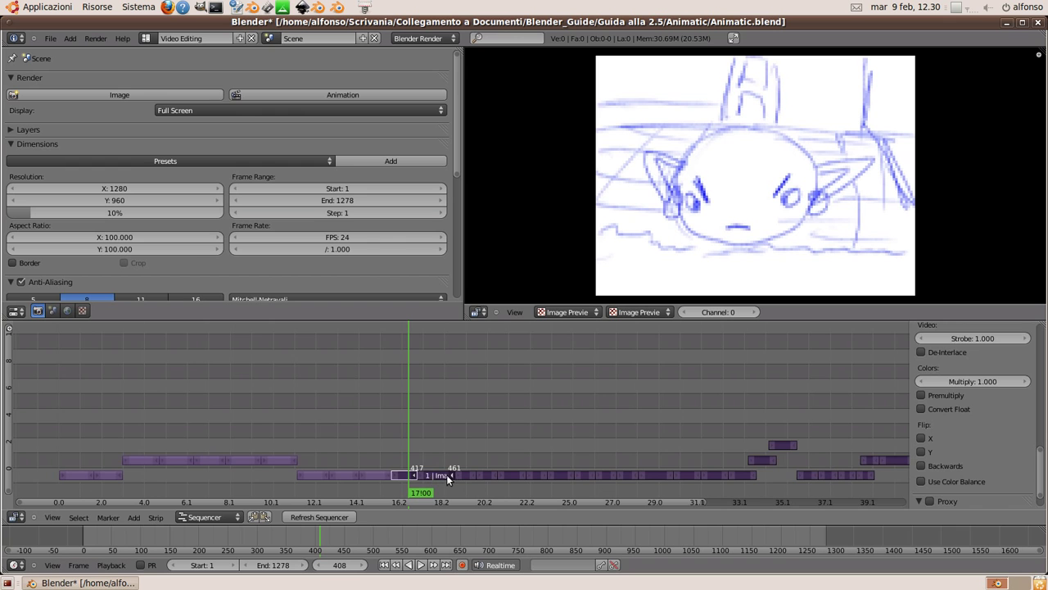
{"action": "left_click", "coordinate": [450, 475]}
{"action": "key", "text": "g"}
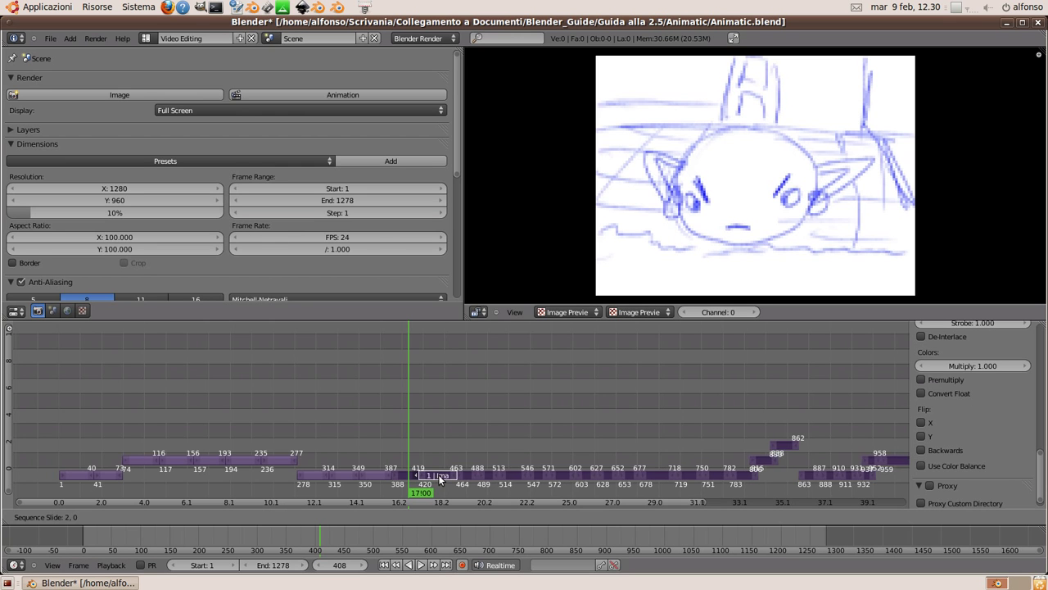
{"action": "left_click", "coordinate": [443, 475]}
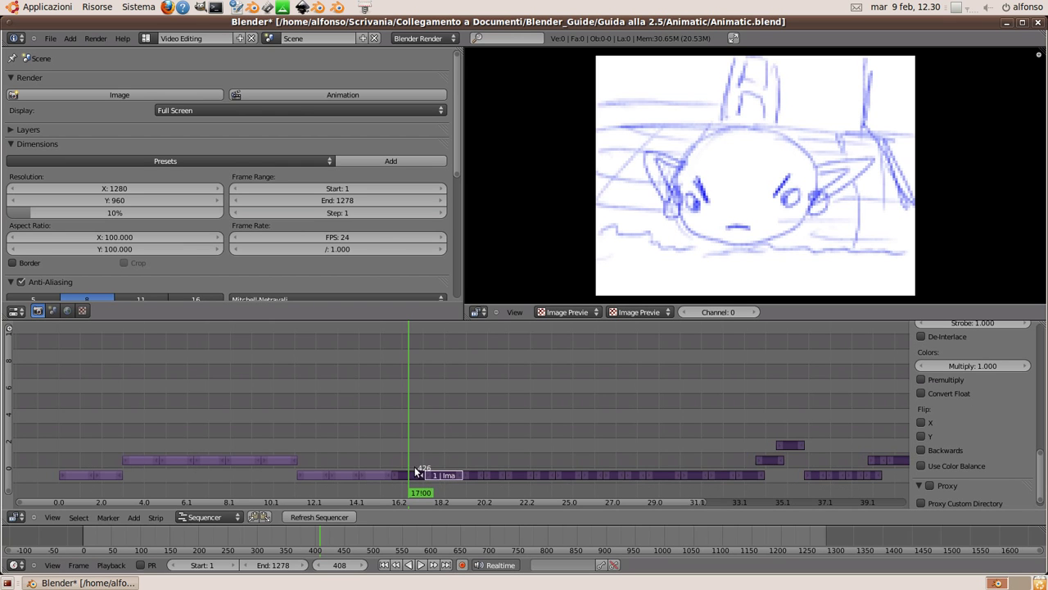
{"action": "left_click", "coordinate": [378, 449]}
Step: Play the animatic from frame 373, stop, and move the playhead to frame 599
{"action": "left_click", "coordinate": [421, 564]}
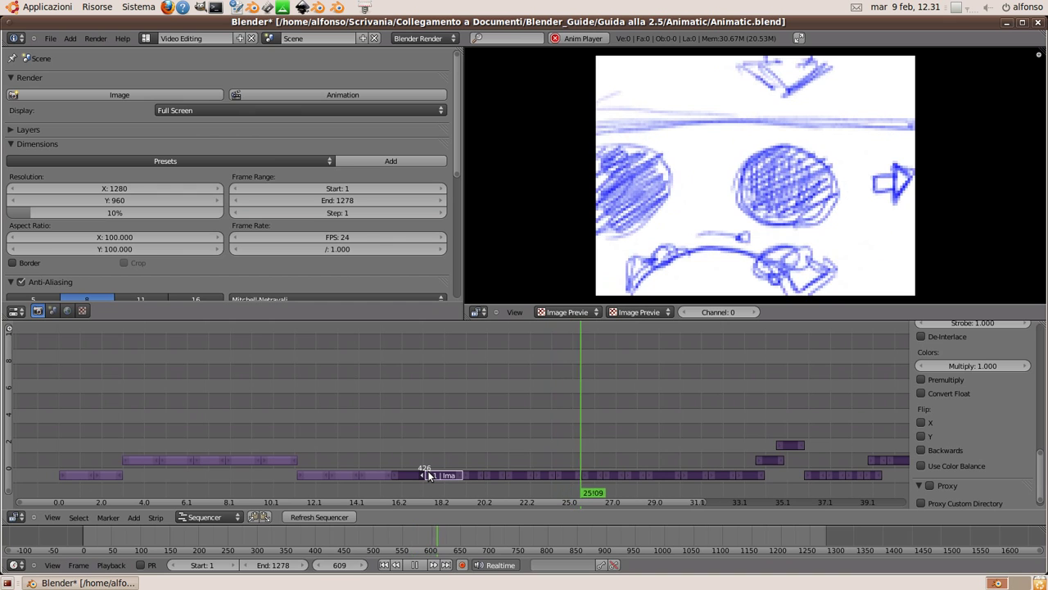
{"action": "key", "text": "Escape"}
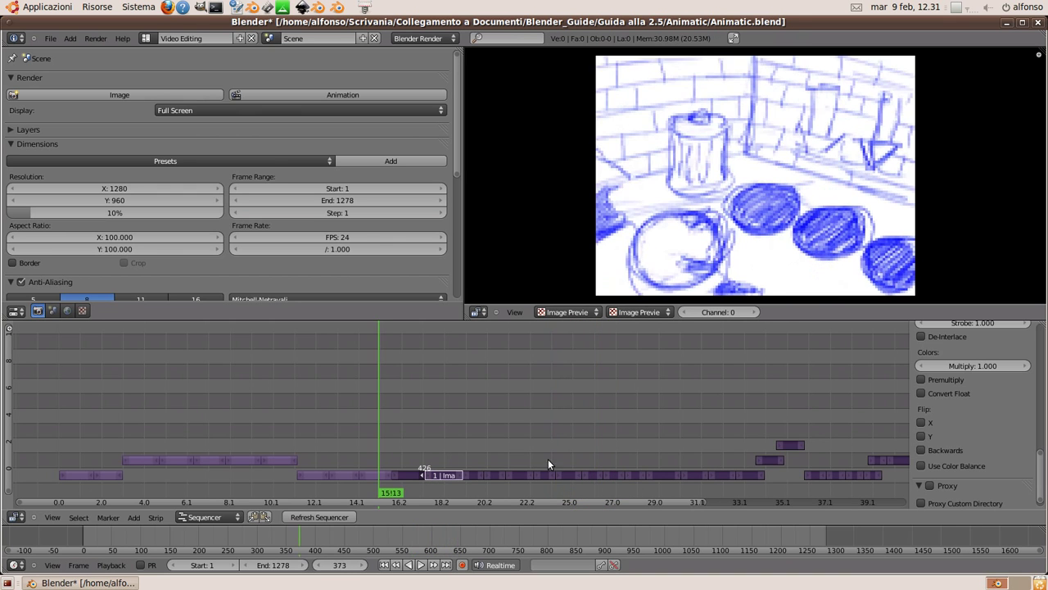
{"action": "left_click", "coordinate": [548, 455]}
{"action": "left_click_drag", "start_coordinate": [549, 455], "coordinate": [571, 456]}
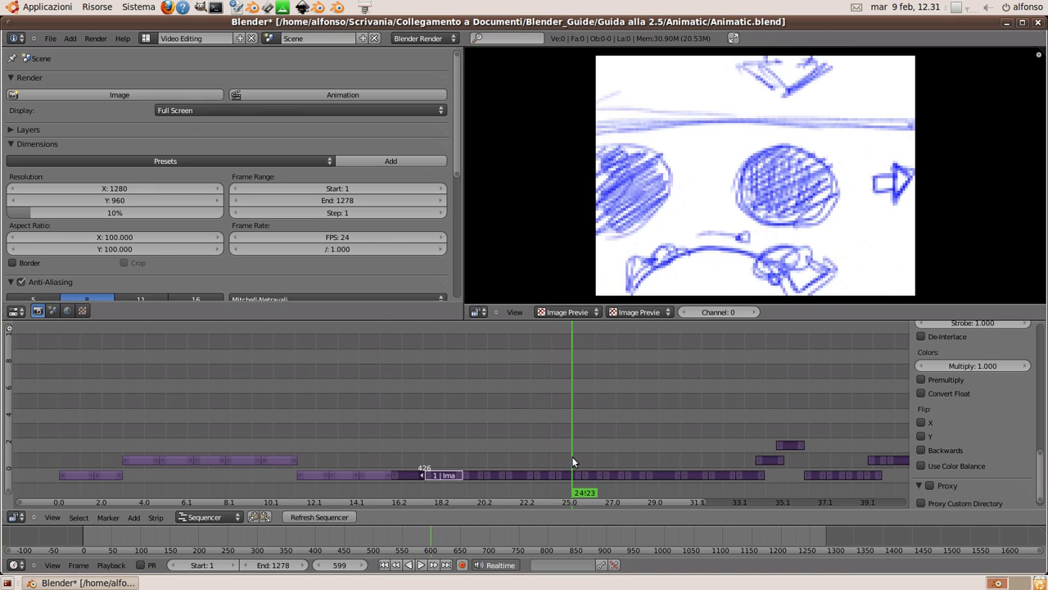
Step: Shift the strips after frame 599 so the later strip starts at 619, then replay from 561
{"action": "key", "text": "b"}
{"action": "left_click_drag", "start_coordinate": [383, 434], "coordinate": [560, 491]}
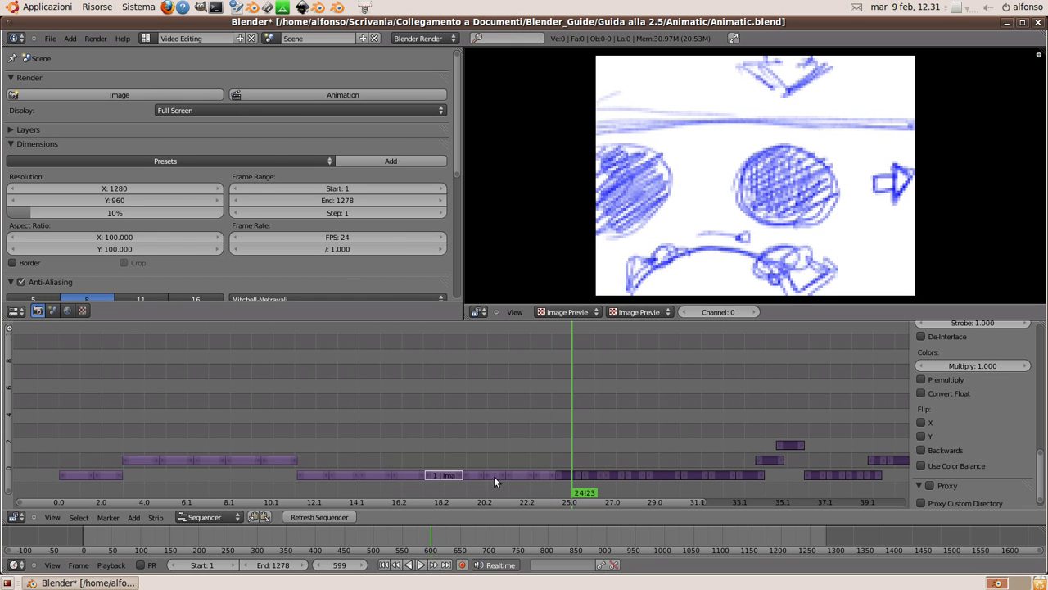
{"action": "key", "text": "g"}
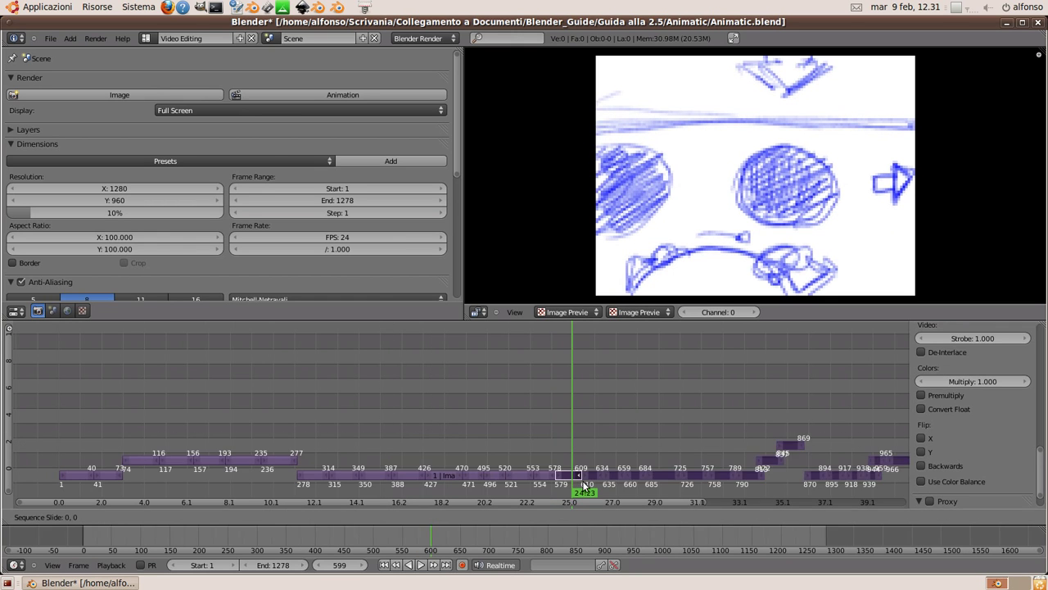
{"action": "left_click", "coordinate": [574, 474]}
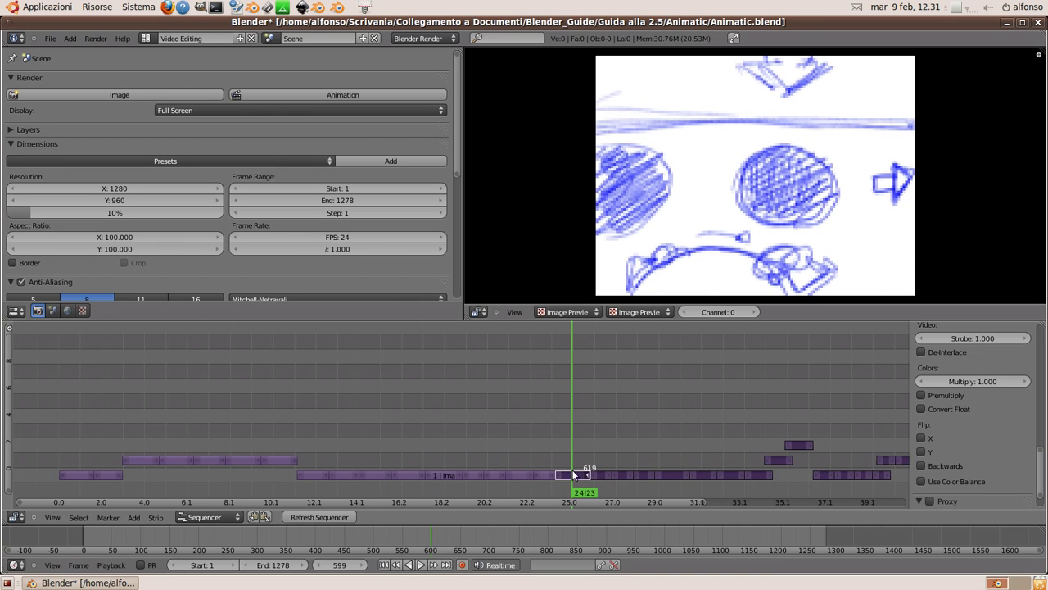
{"action": "left_click", "coordinate": [538, 461]}
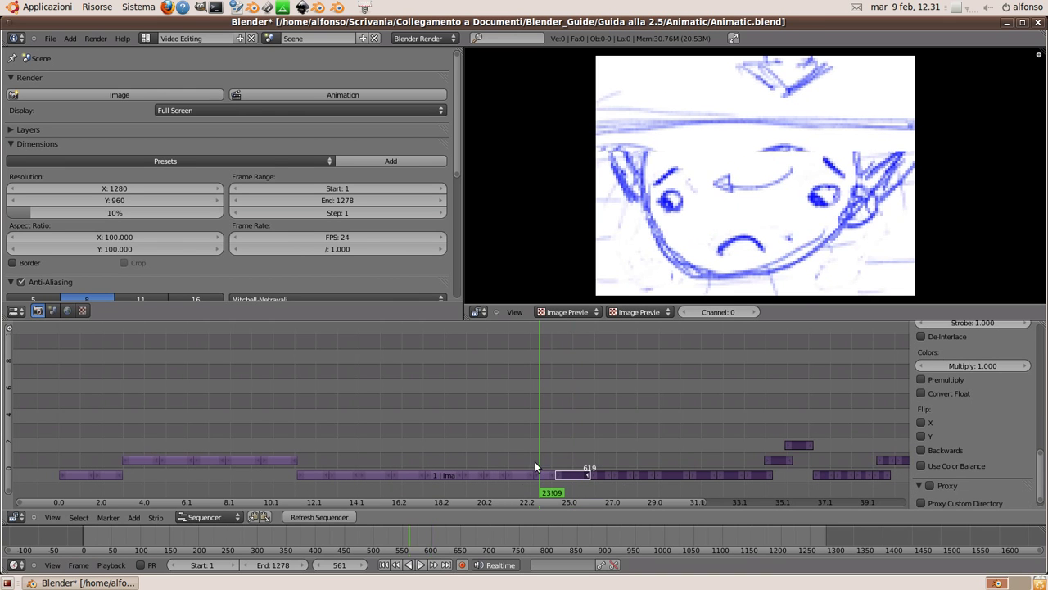
{"action": "left_click", "coordinate": [421, 565]}
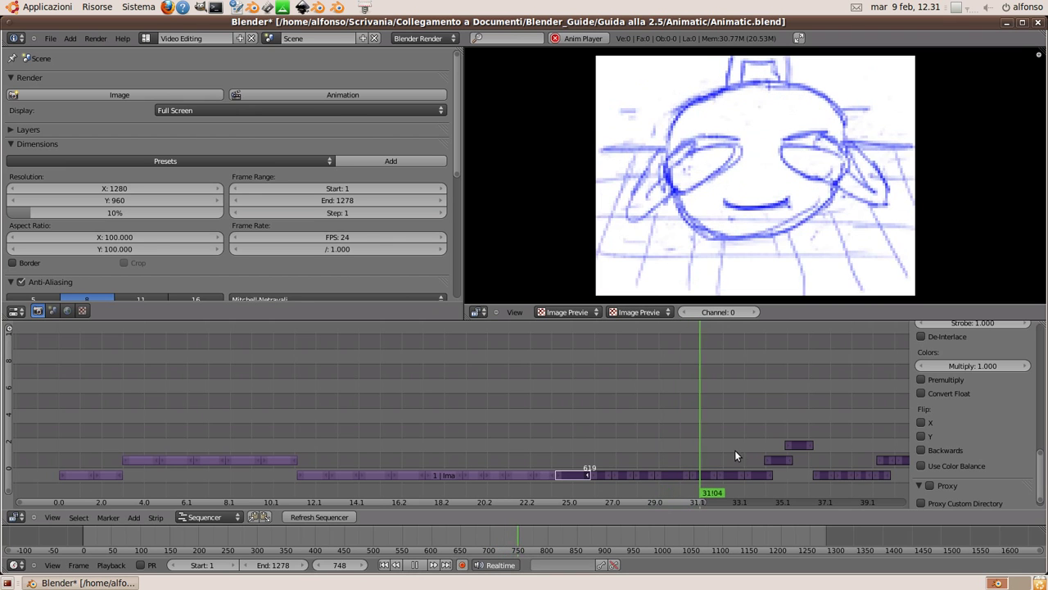
Step: Stop playback and park the playhead at frame 1236 near the animatic's end
{"action": "key", "text": "Escape"}
{"action": "middle_click_drag", "start_coordinate": [700, 456], "coordinate": [568, 436]}
{"action": "left_click_drag", "start_coordinate": [808, 472], "coordinate": [798, 476]}
{"action": "mouse_move", "coordinate": [384, 438]}
{"action": "middle_mouse_down"}
{"action": "mouse_move", "coordinate": [505, 406]}
{"action": "mouse_move", "coordinate": [477, 407]}
{"action": "middle_mouse_up"}
{"action": "middle_click_drag", "start_coordinate": [531, 468], "coordinate": [522, 463]}
Step: Save Animatic.blend with the retimed strips
{"action": "key", "text": "ctrl+s"}
{"action": "left_click", "coordinate": [512, 455]}
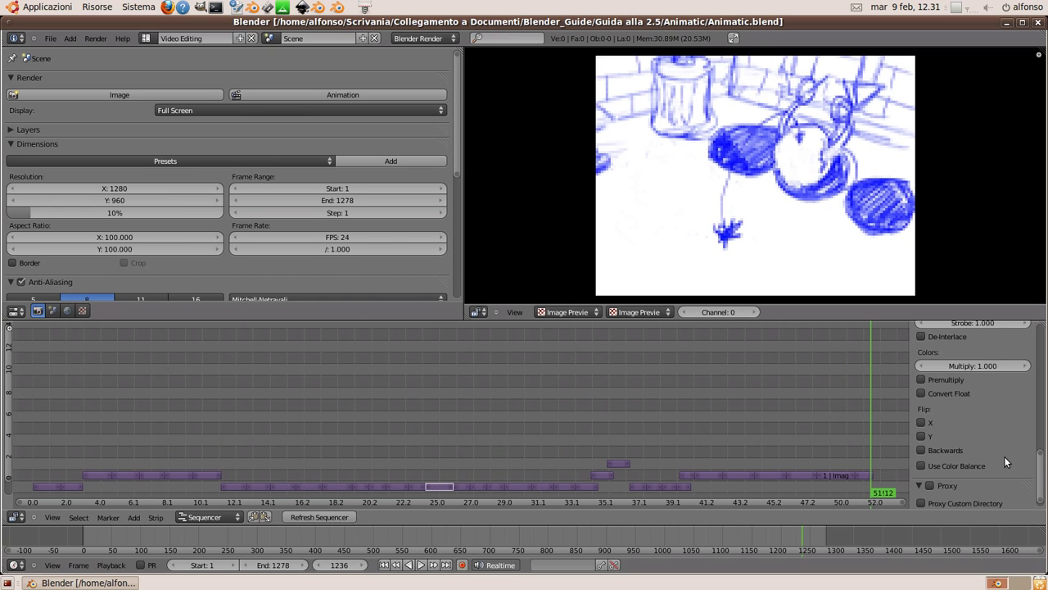
{"action": "left_click_drag", "start_coordinate": [1040, 464], "coordinate": [1043, 327]}
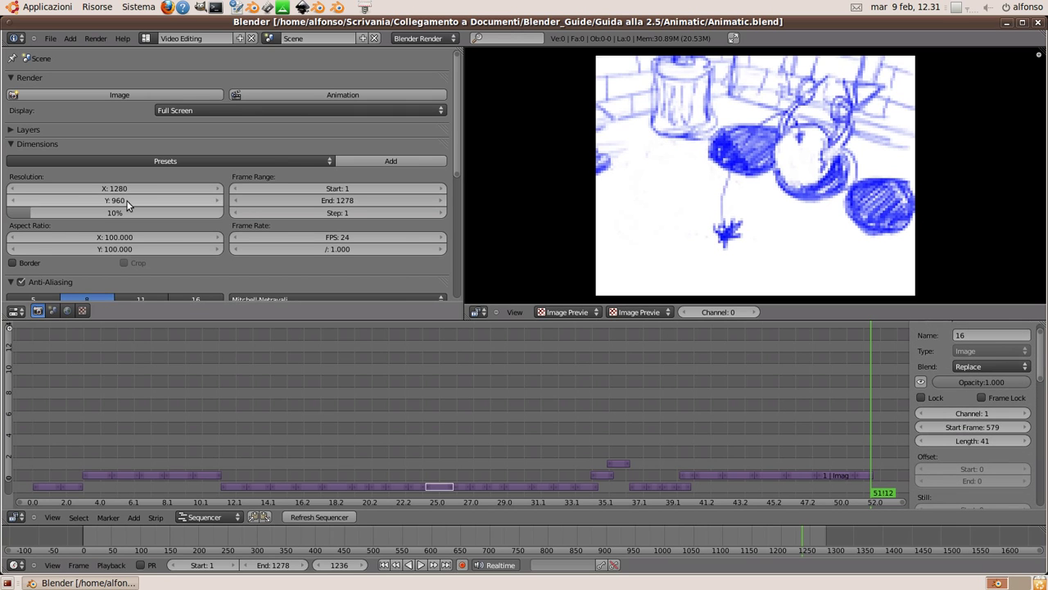
Step: Render a test image of the current frame and inspect the render result
{"action": "left_click", "coordinate": [135, 96]}
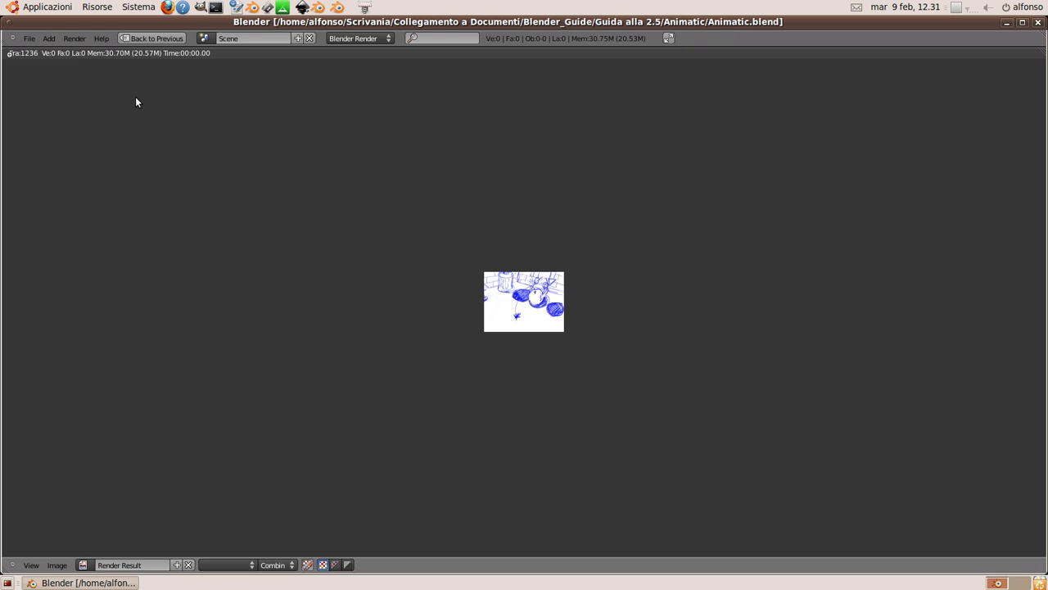
{"action": "scroll", "coordinate": [460, 281], "scroll_direction": "up", "scroll_amount": 4}
{"action": "scroll", "coordinate": [505, 296], "scroll_direction": "up", "scroll_amount": 4}
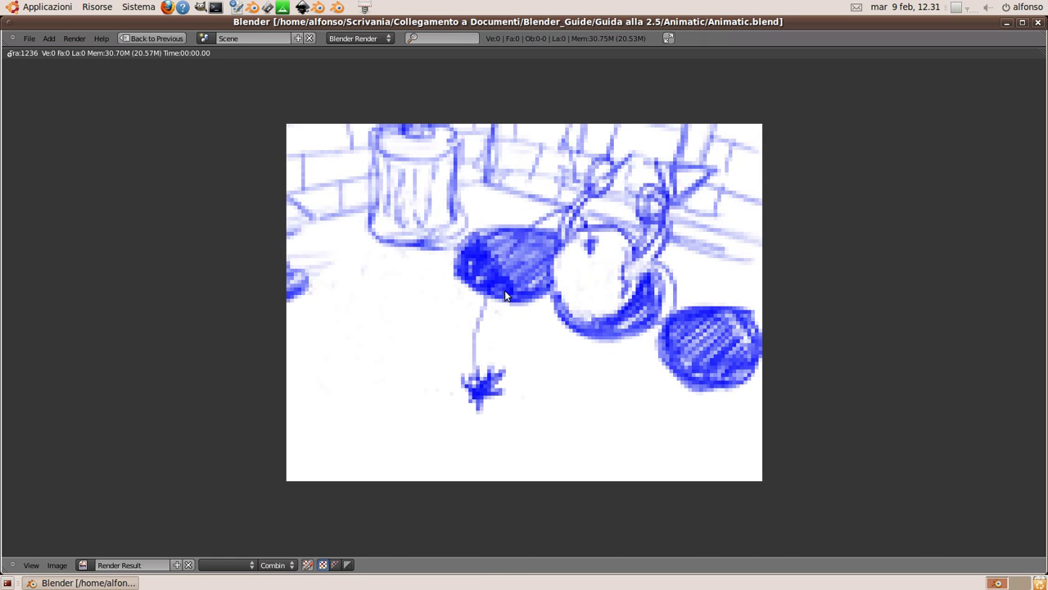
{"action": "key", "text": "Escape"}
Step: Set the resolution scale to 100% and re-render frame 1236 at full 1280×960 size
{"action": "left_click_drag", "start_coordinate": [141, 213], "coordinate": [346, 213]}
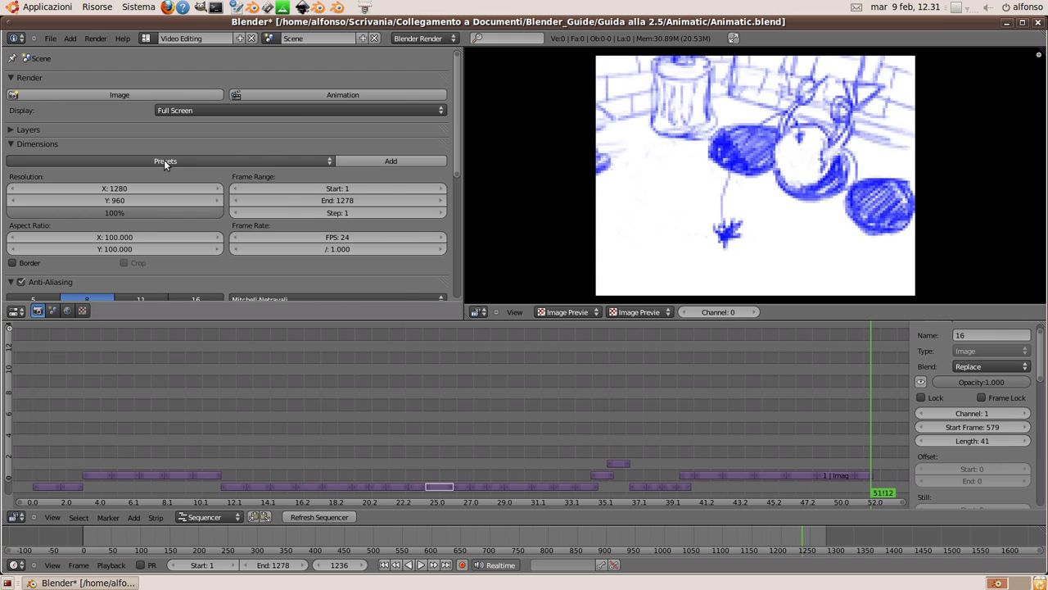
{"action": "left_click", "coordinate": [128, 95]}
{"action": "scroll", "coordinate": [445, 262], "scroll_direction": "down", "scroll_amount": 3}
{"action": "scroll", "coordinate": [446, 263], "scroll_direction": "down", "scroll_amount": 3}
{"action": "scroll", "coordinate": [446, 263], "scroll_direction": "down", "scroll_amount": 3}
{"action": "scroll", "coordinate": [445, 262], "scroll_direction": "down", "scroll_amount": 2}
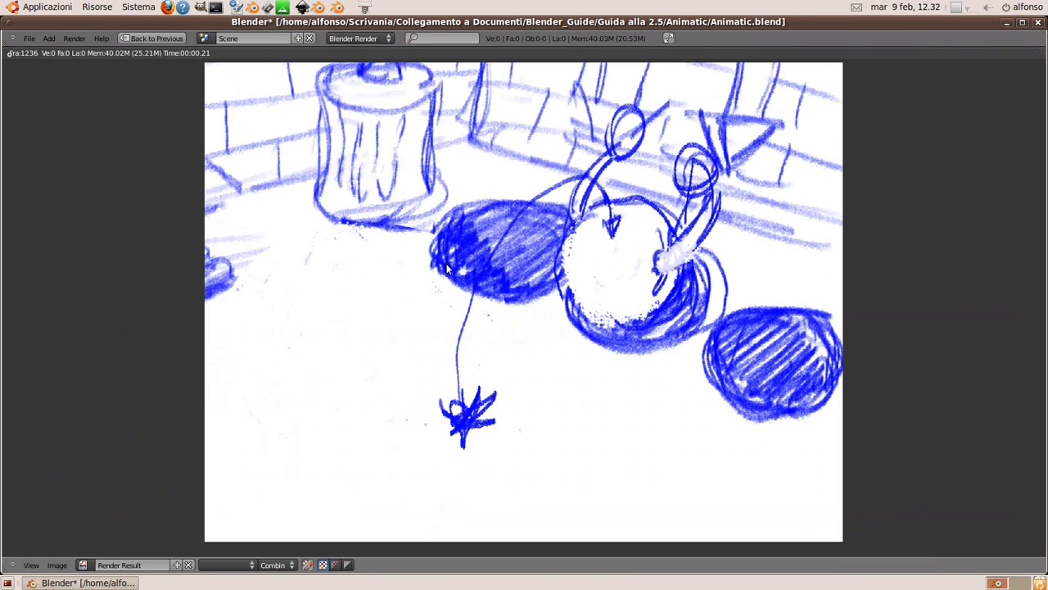
{"action": "key", "text": "Escape"}
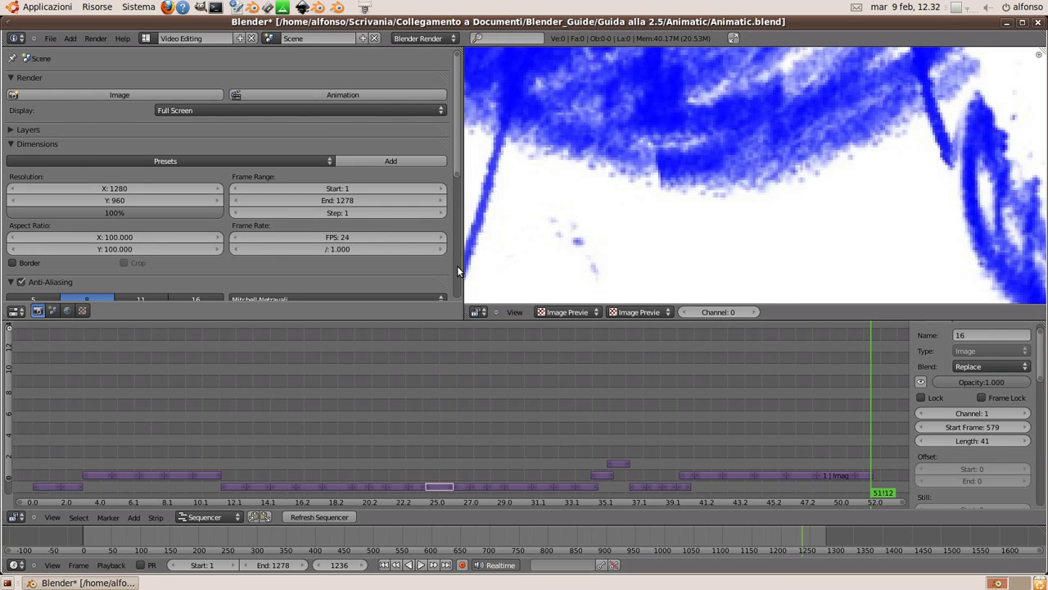
Step: Set the render output path to //Render/AnimaticSequence
{"action": "scroll", "coordinate": [217, 242], "scroll_direction": "down", "scroll_amount": 2}
{"action": "scroll", "coordinate": [222, 246], "scroll_direction": "down", "scroll_amount": 3}
{"action": "scroll", "coordinate": [223, 247], "scroll_direction": "down", "scroll_amount": 2}
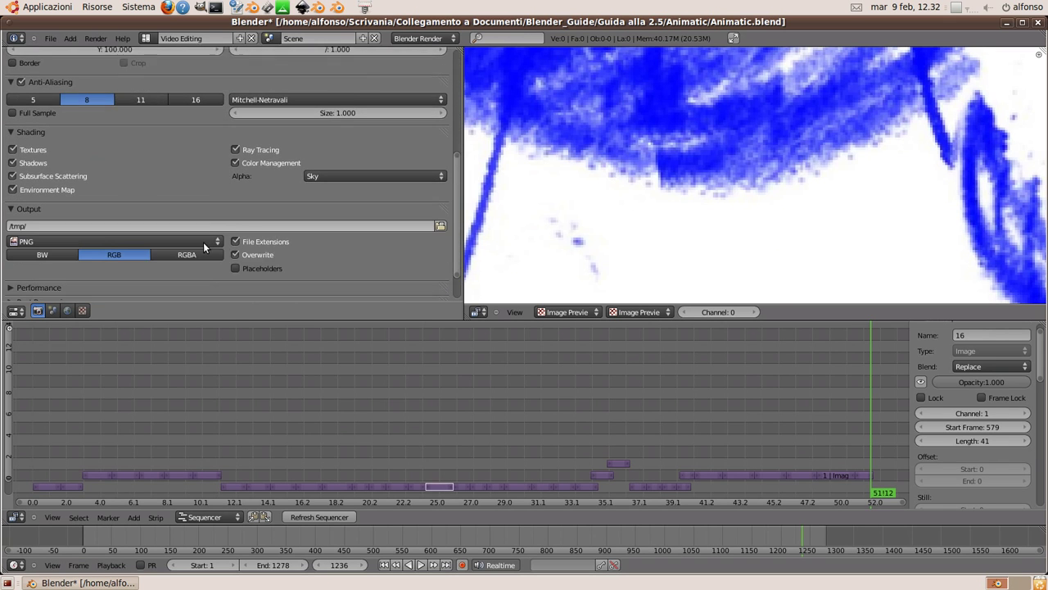
{"action": "scroll", "coordinate": [202, 240], "scroll_direction": "down", "scroll_amount": 2}
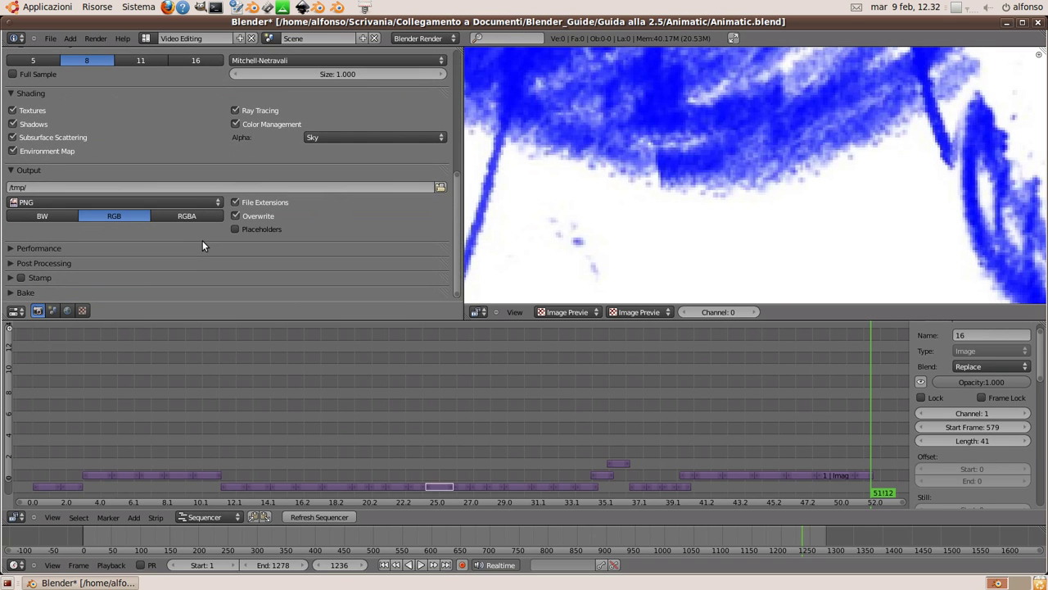
{"action": "left_click", "coordinate": [27, 188]}
{"action": "type", "text": "/"}
{"action": "key", "text": "Return"}
Step: Set the render Display option to New Window
{"action": "scroll", "coordinate": [147, 261], "scroll_direction": "up", "scroll_amount": 1}
{"action": "scroll", "coordinate": [145, 259], "scroll_direction": "up", "scroll_amount": 1}
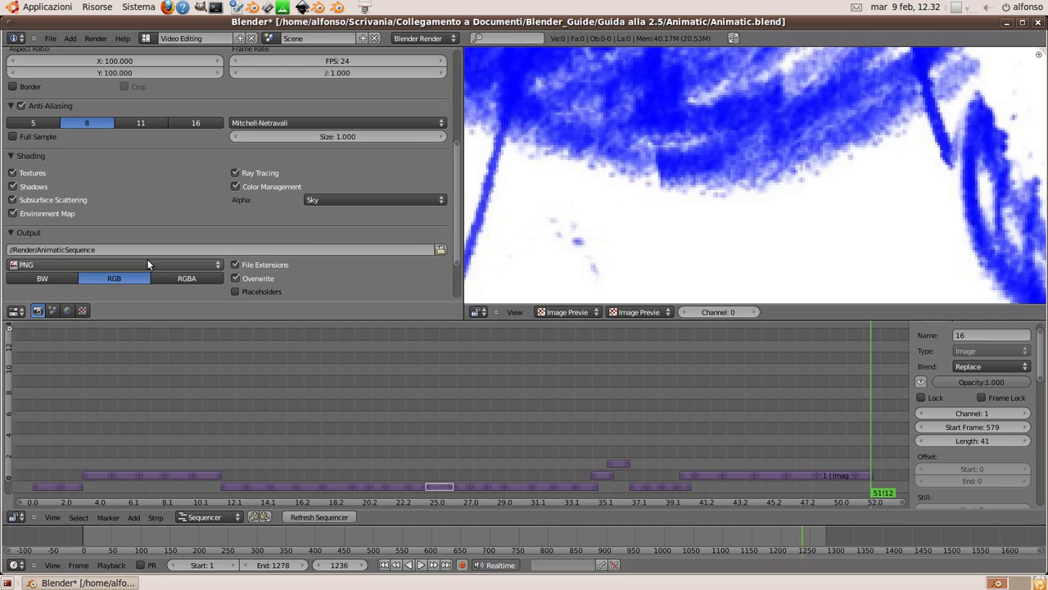
{"action": "scroll", "coordinate": [148, 250], "scroll_direction": "up", "scroll_amount": 2}
{"action": "scroll", "coordinate": [147, 249], "scroll_direction": "up", "scroll_amount": 2}
{"action": "scroll", "coordinate": [147, 248], "scroll_direction": "up", "scroll_amount": 2}
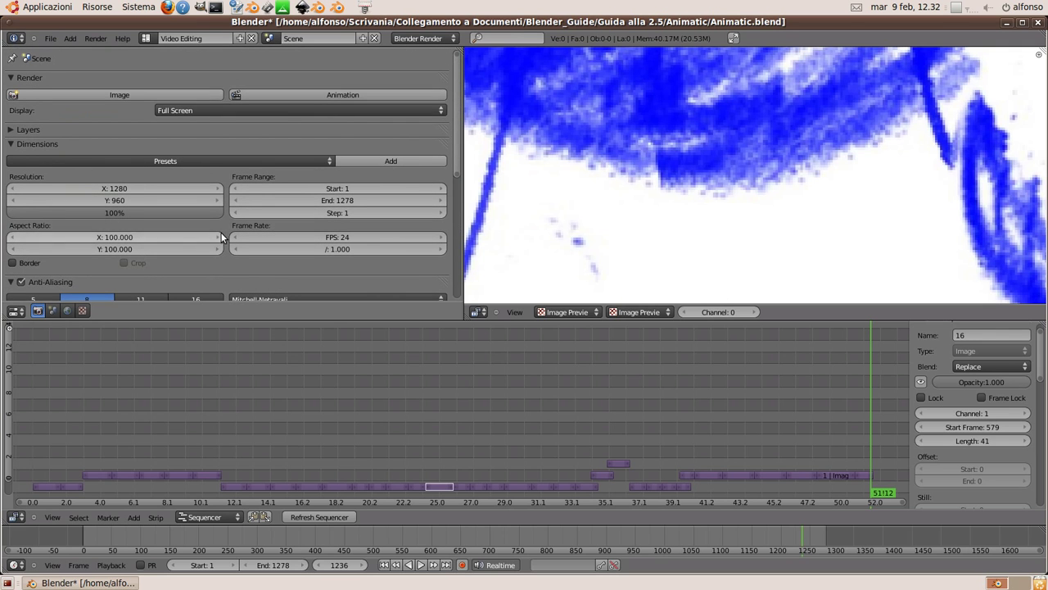
{"action": "left_click", "coordinate": [294, 109]}
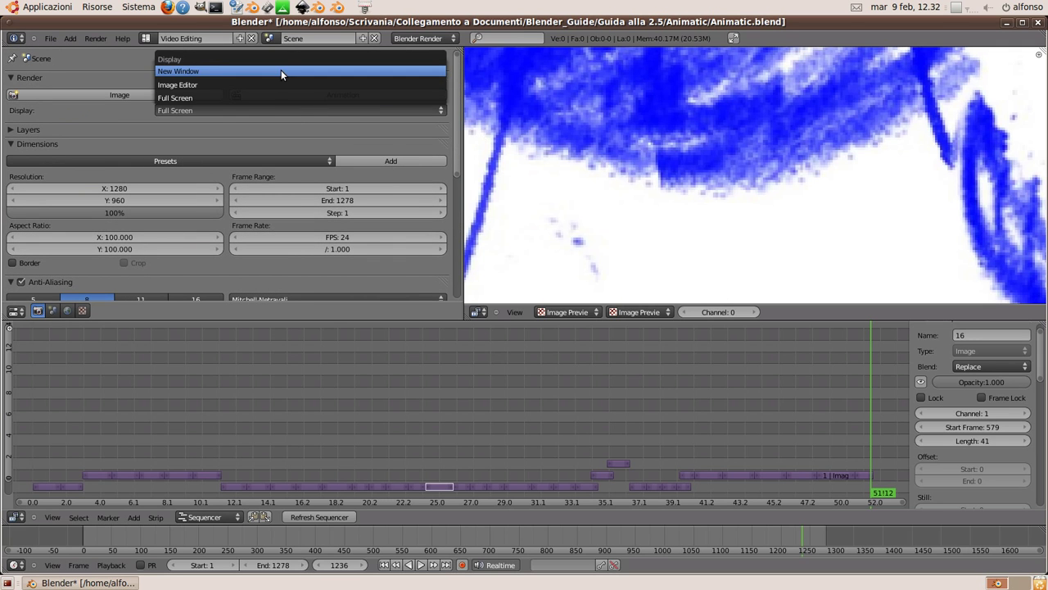
{"action": "left_click", "coordinate": [281, 71]}
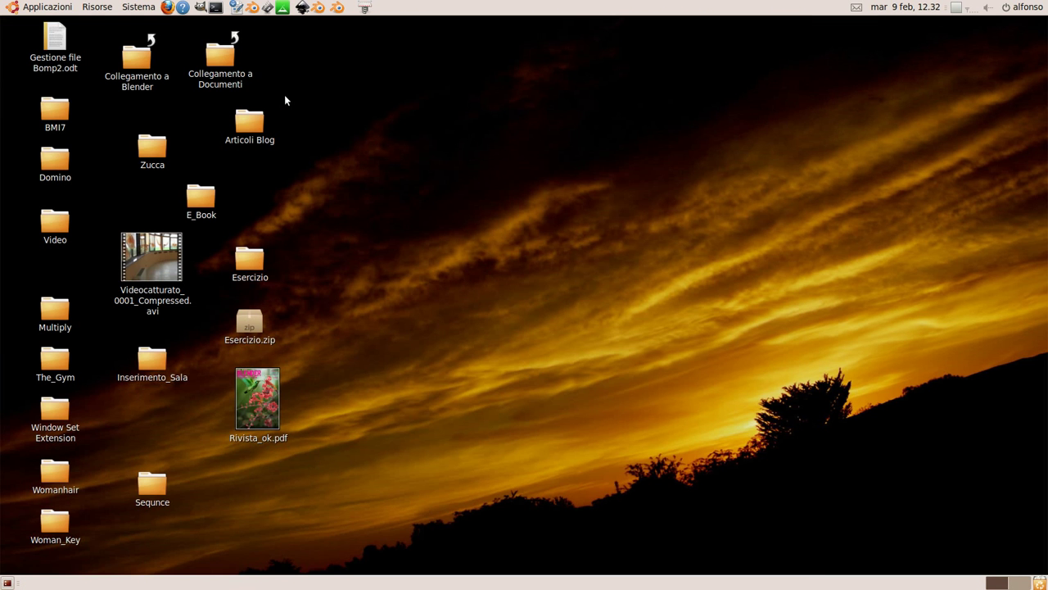